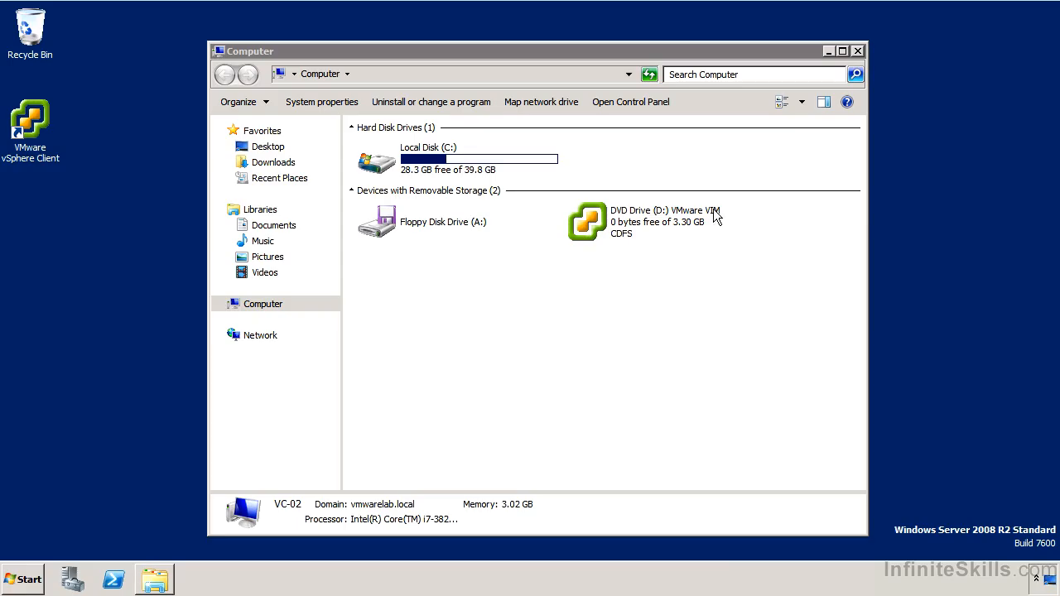
Launch the vCenter installer from the VMware VIM disc and begin vCenter Simple Install
double_click(648, 217)
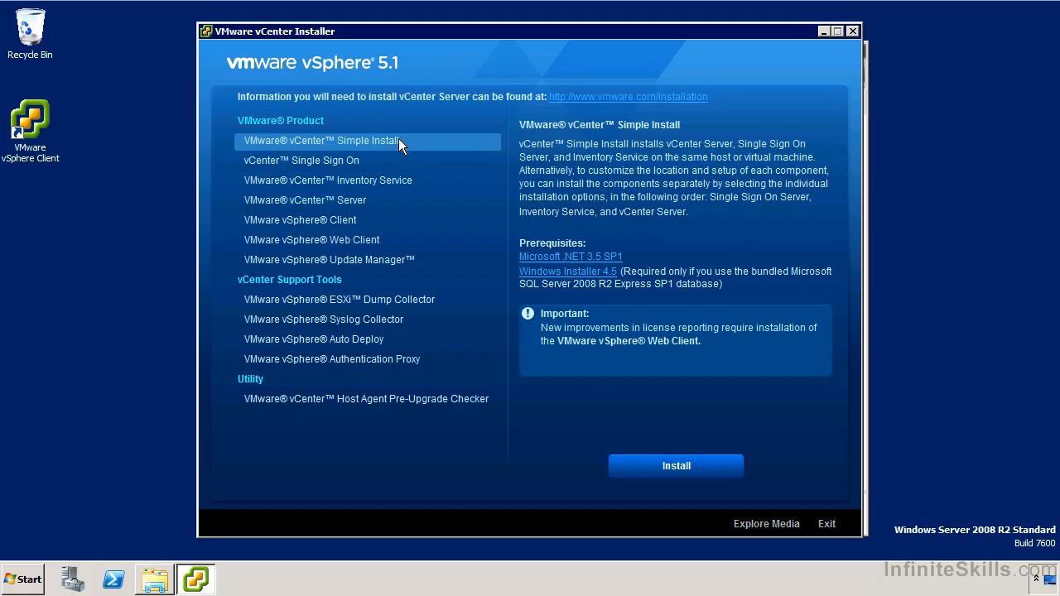
click(671, 461)
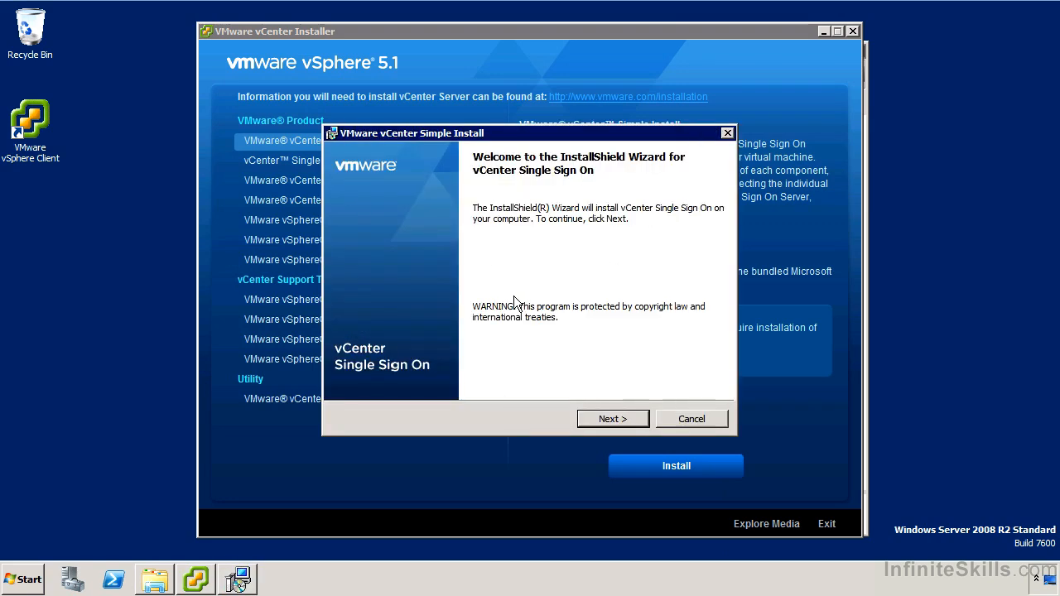
Pass the Single Sign On welcome and patent pages and accept the license agreement
click(595, 421)
click(593, 414)
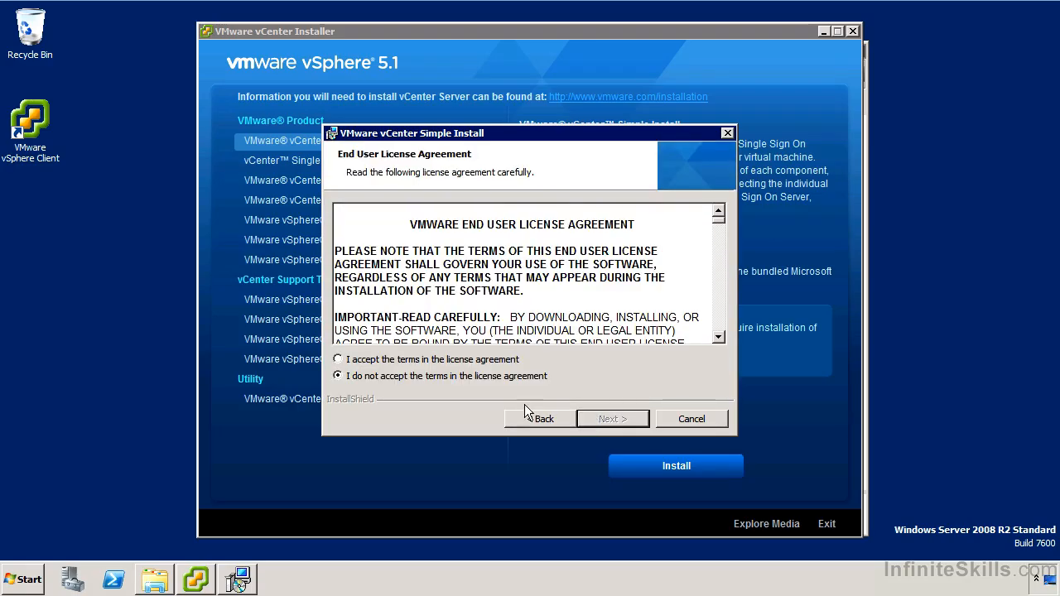
click(495, 361)
click(626, 420)
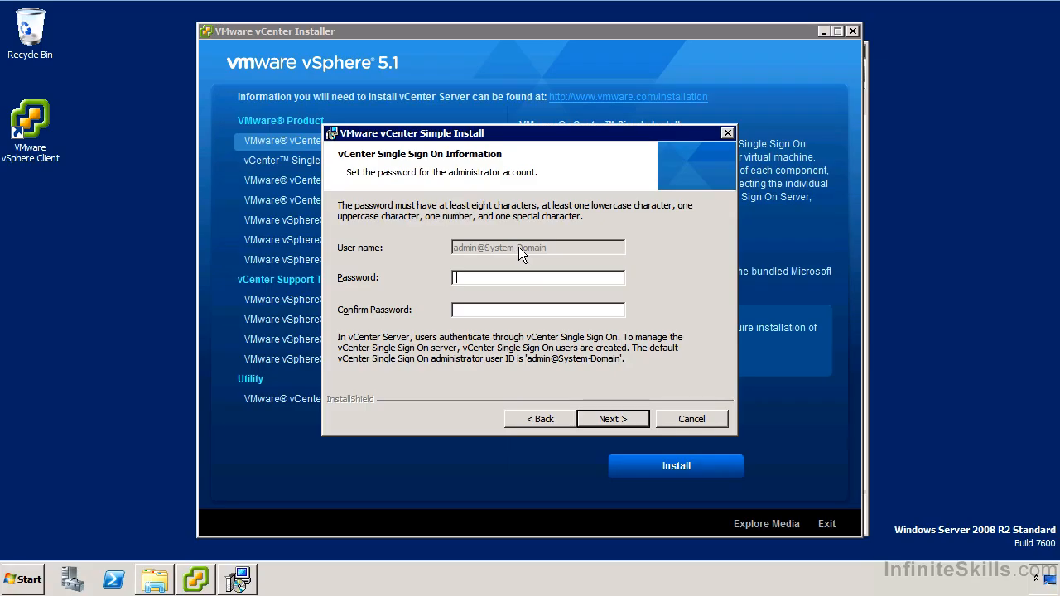
Enter and confirm the SSO admin password; keep the local SQL Server 2008 R2 Express instance
text(VMware1!VMware1!)
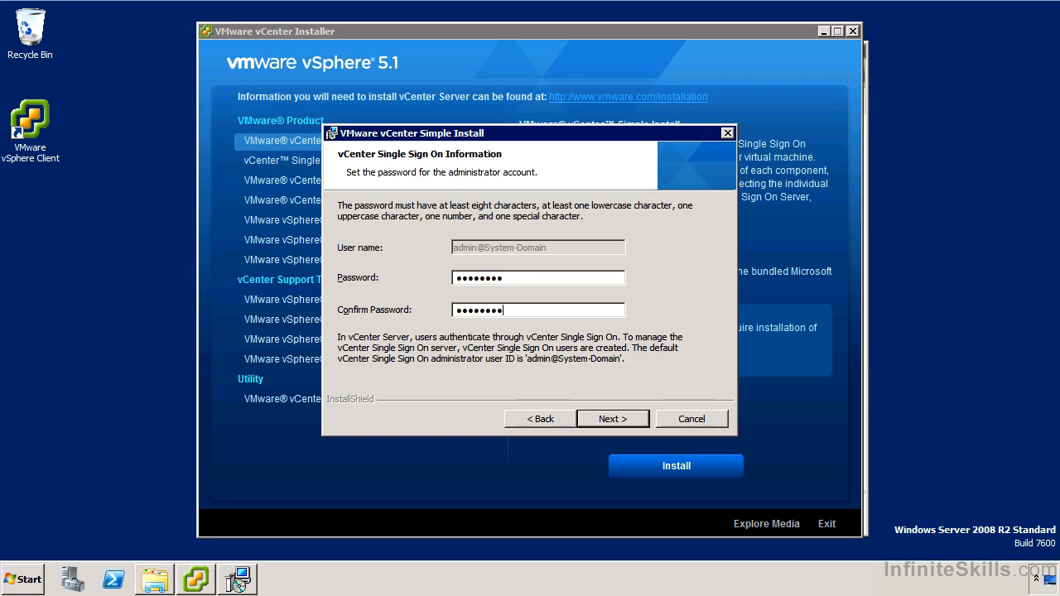
key(Return)
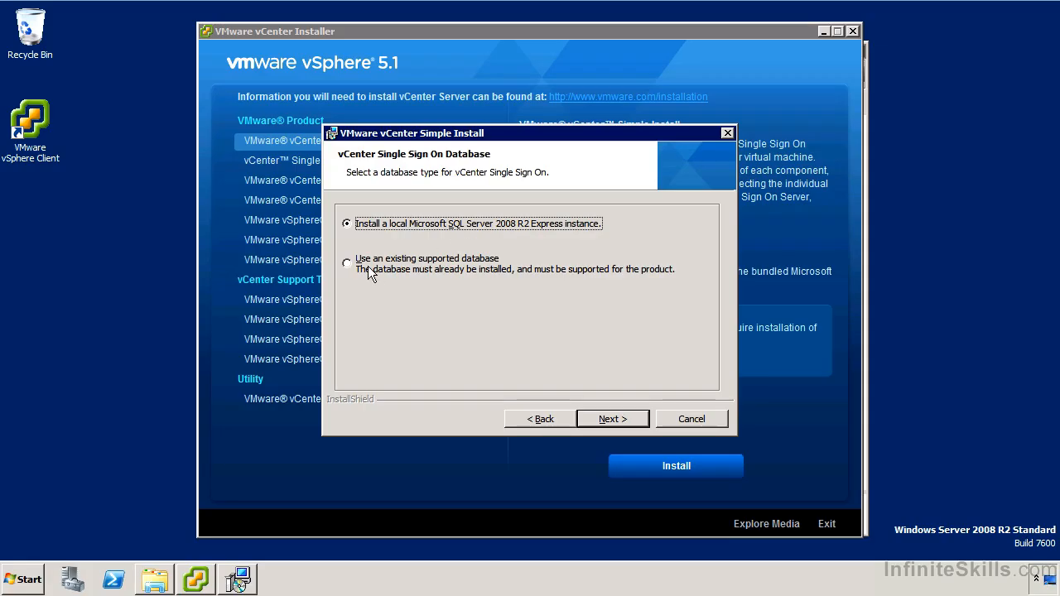
click(608, 414)
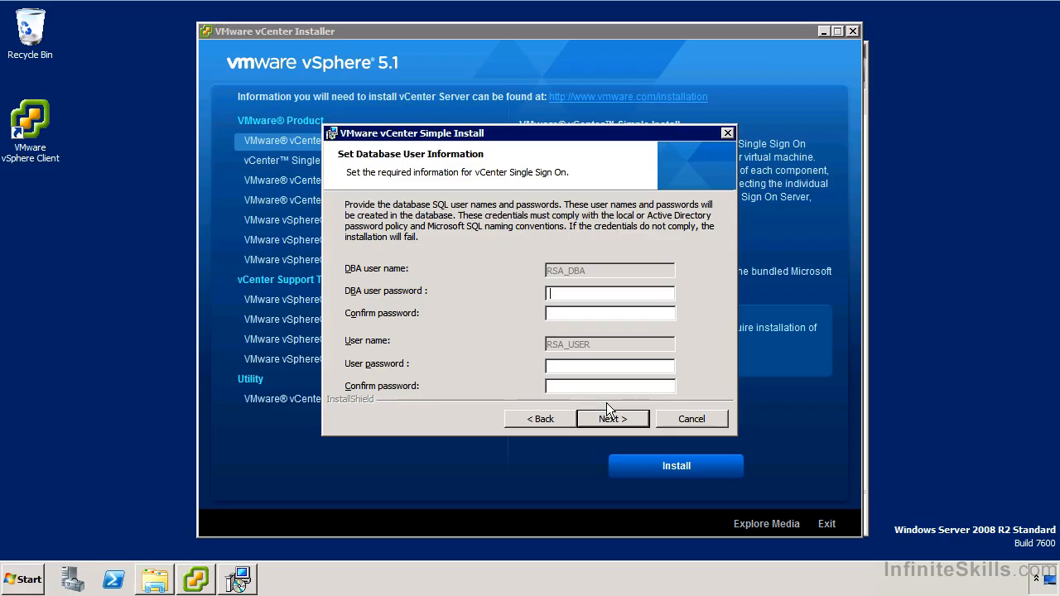
Enter and confirm passwords for the RSA_DBA and RSA_USER database accounts
text(VMware1!)
key(Tab)
text(VMware1!)
key(Tab)
text(VMware1!)
key(Tab)
text(VMware1!)
key(Return)
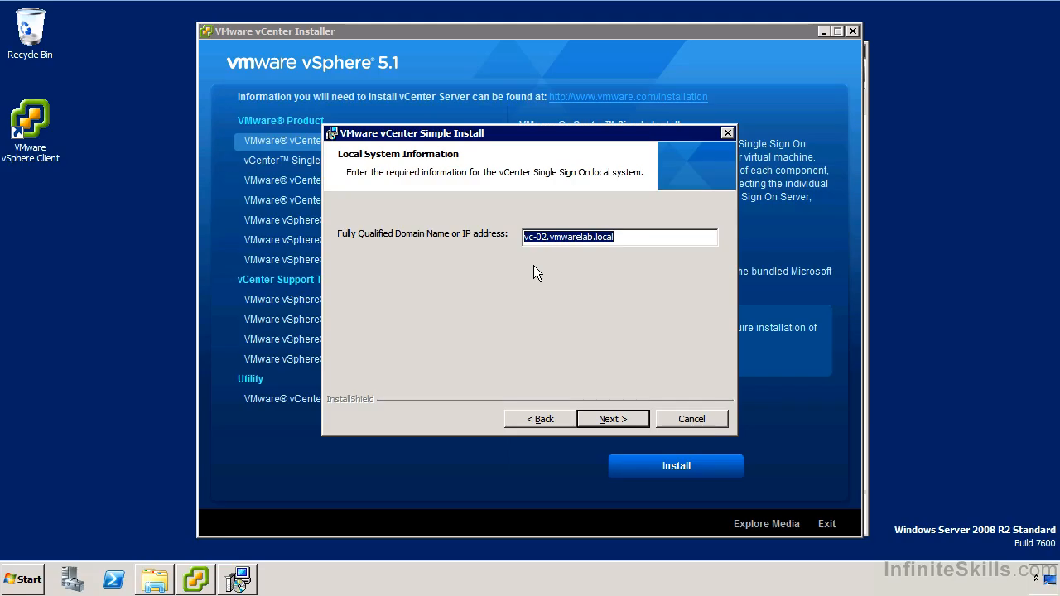
Keep vc-02.vmwarelab.local as the FQDN and dismiss the nslookup warning
click(602, 417)
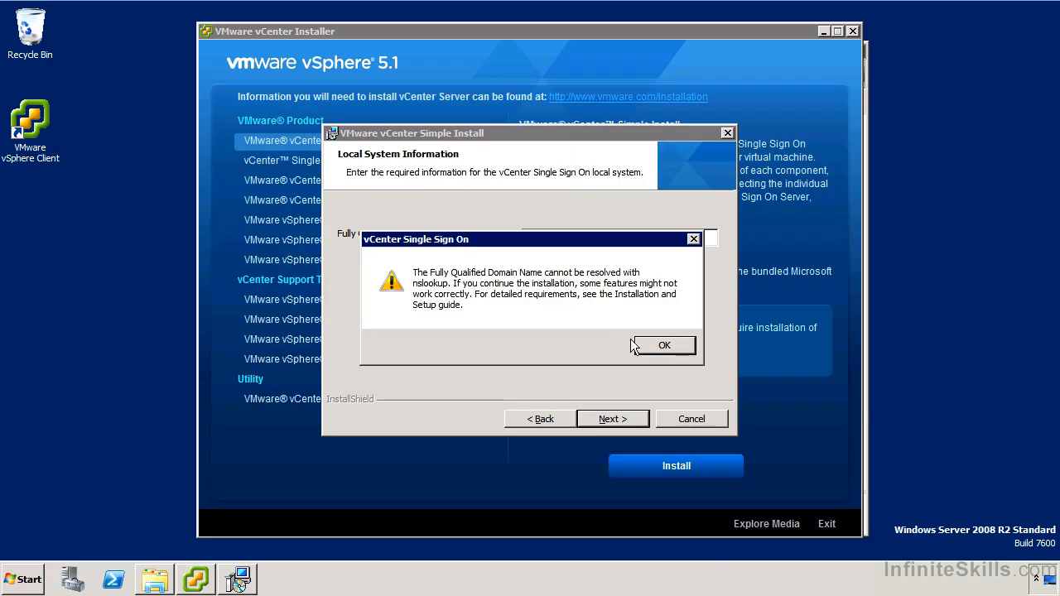
click(660, 345)
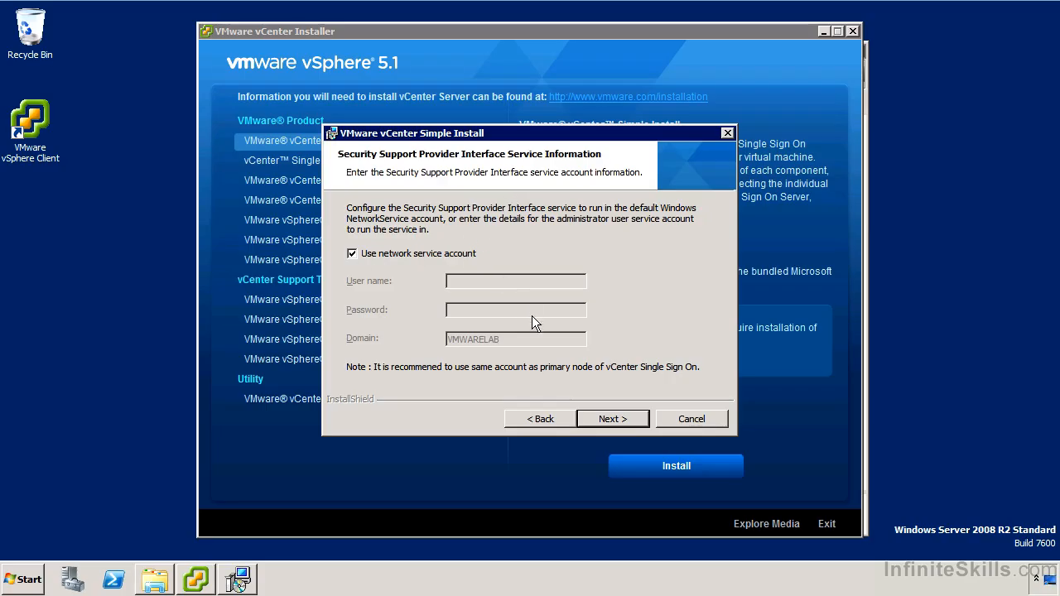
Install Single Sign On using the network service account, default folder and HTTPS port 7444
click(598, 421)
click(599, 422)
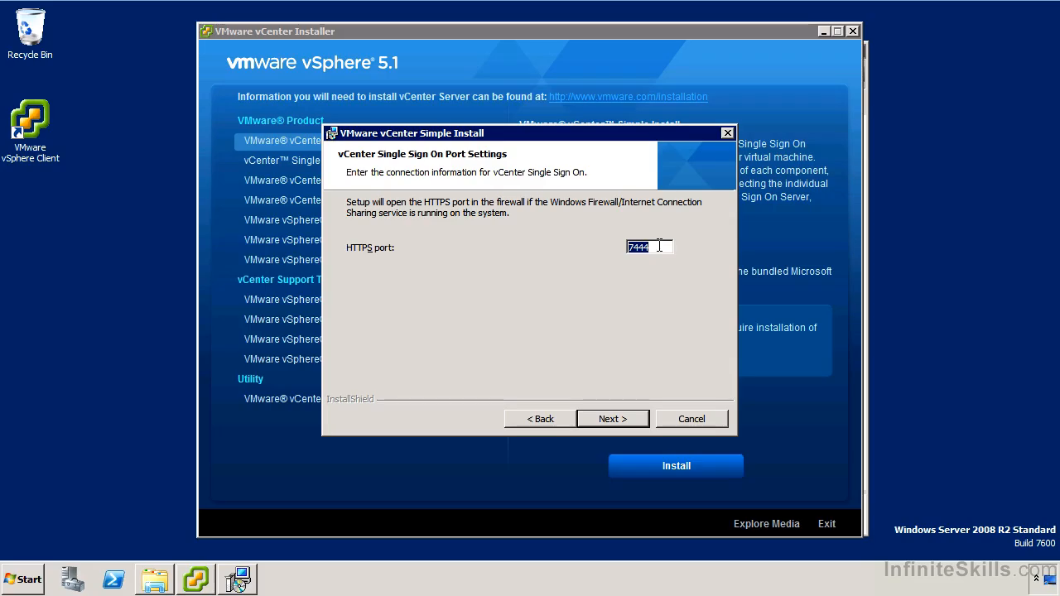
click(612, 417)
click(612, 413)
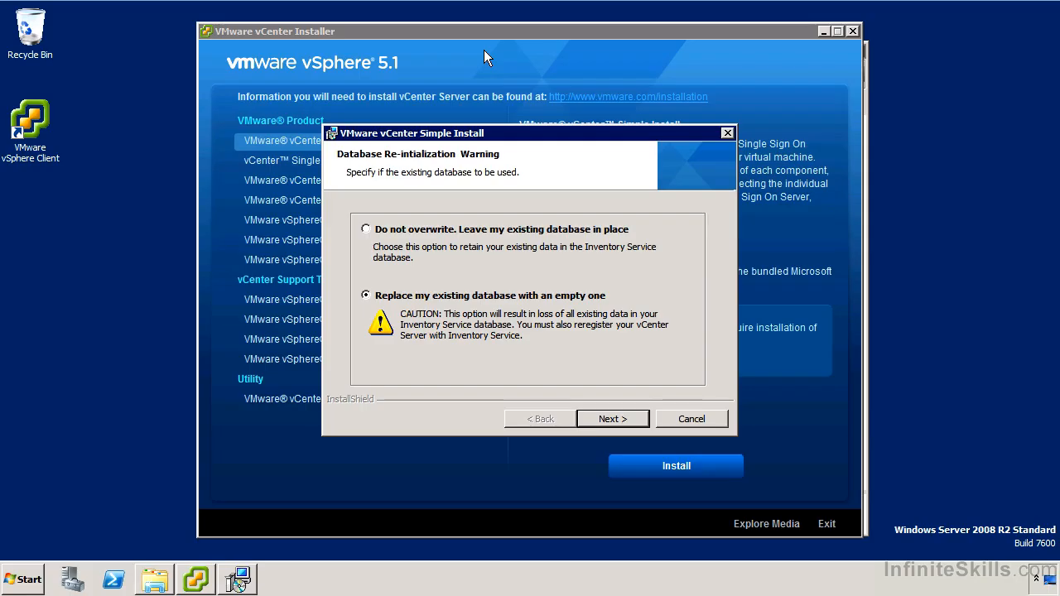
Install Inventory Service, replacing the existing database with an empty one, and leave the license key blank
click(617, 418)
click(617, 418)
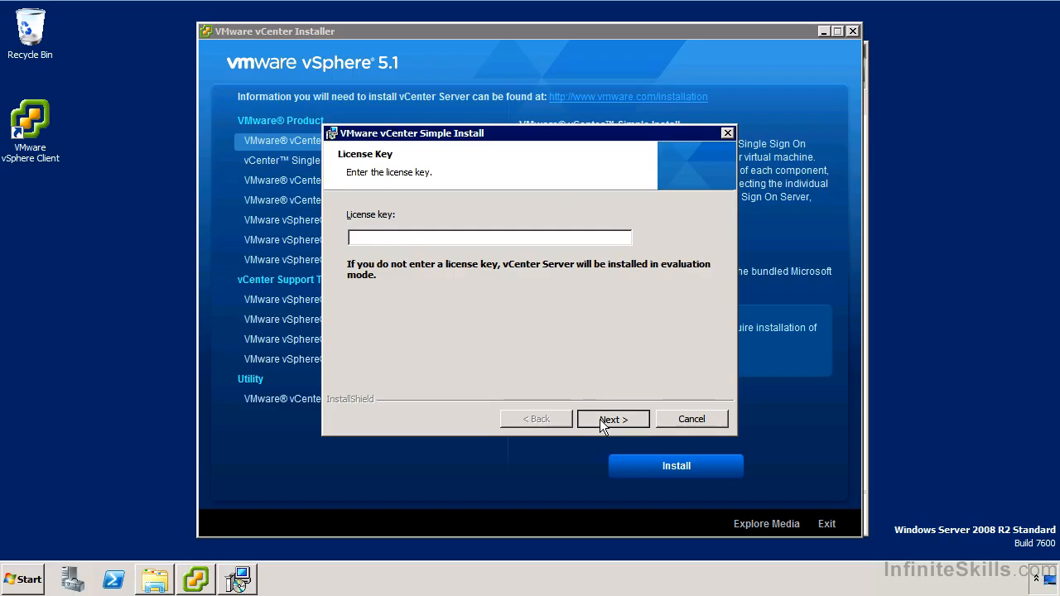
click(600, 419)
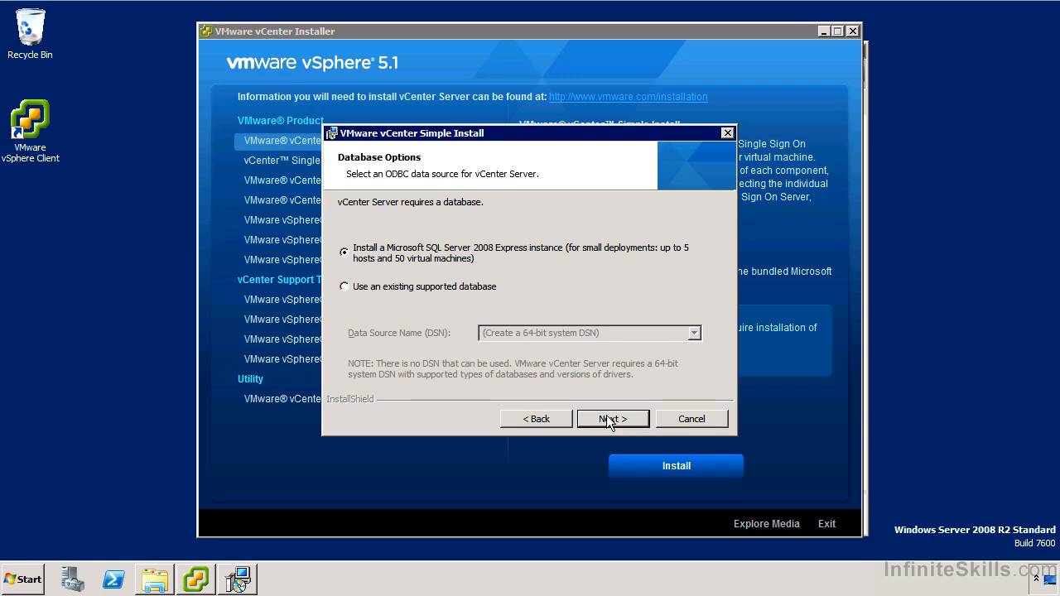
Keep SQL Server 2008 Express and the SYSTEM account, then dismiss the FQDN resolution warning
click(607, 416)
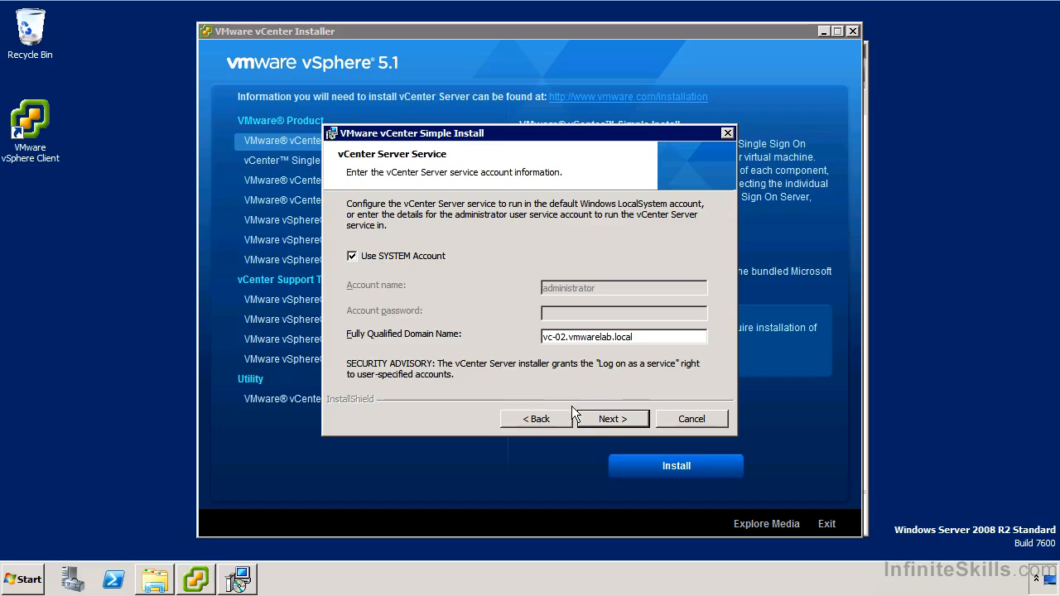
click(594, 419)
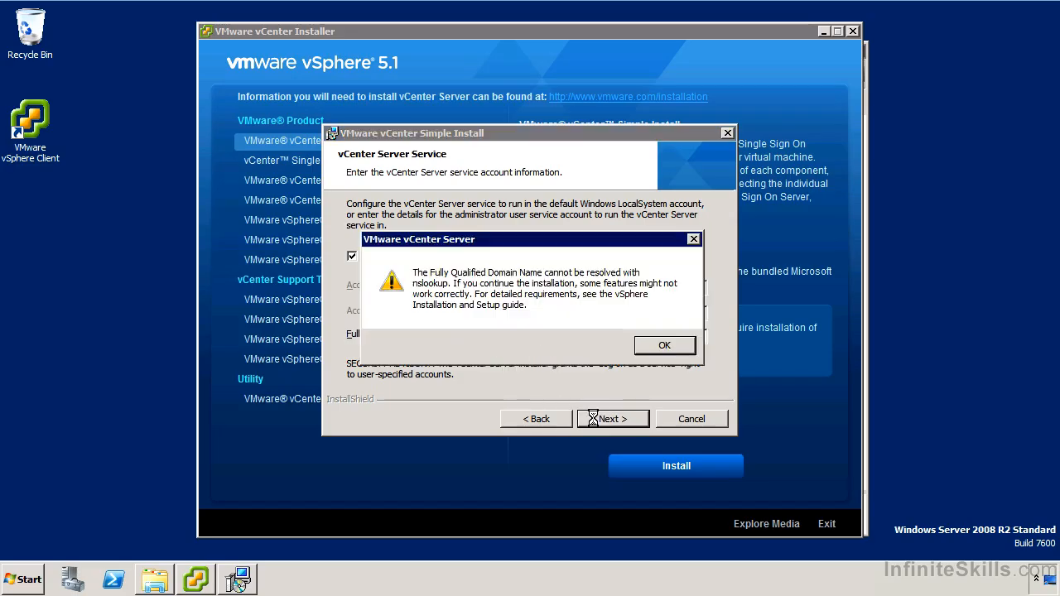
click(669, 341)
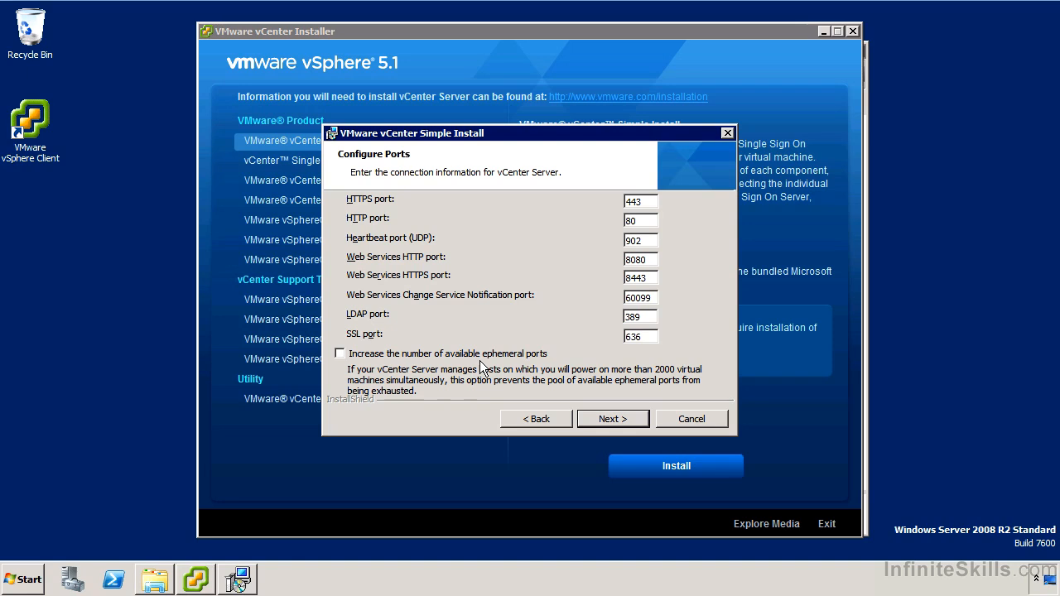
Leave all vCenter Server ports at their default values on Configure Ports
click(611, 419)
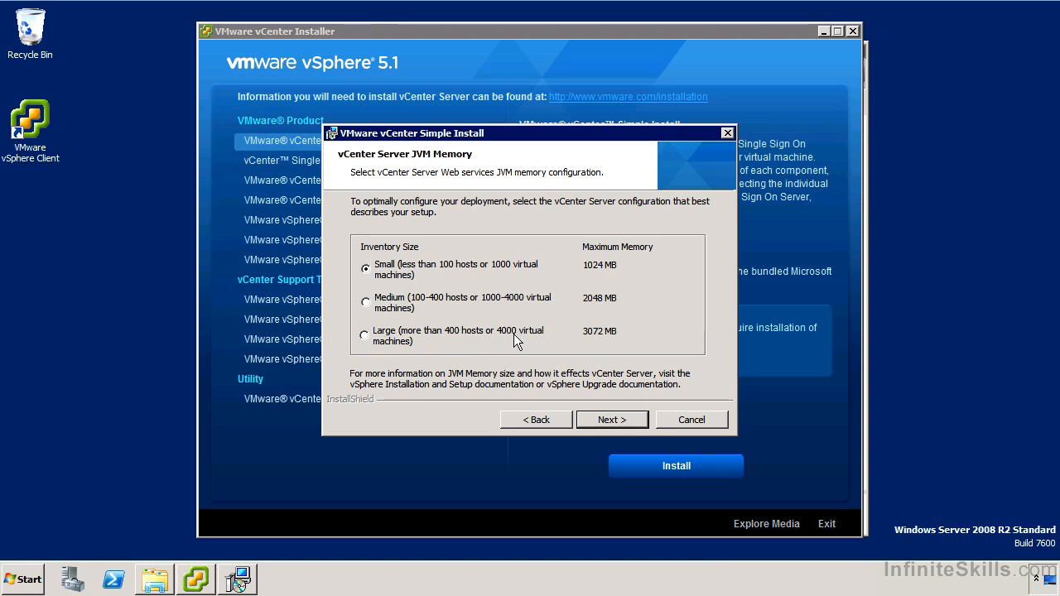
Keep the Small (1024 MB) JVM inventory size and start the vCenter Server installation
click(604, 417)
click(605, 416)
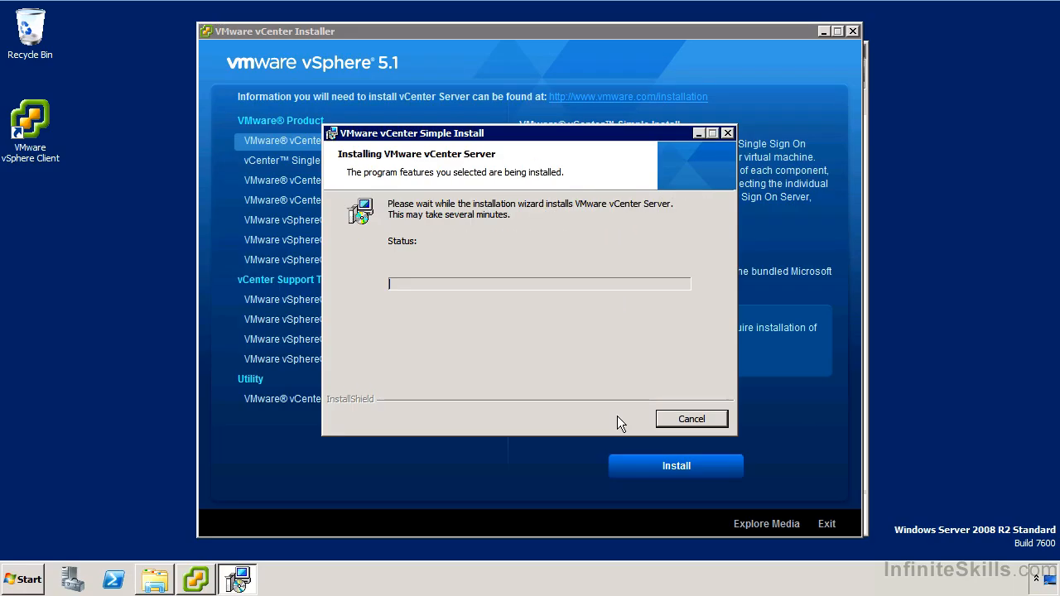